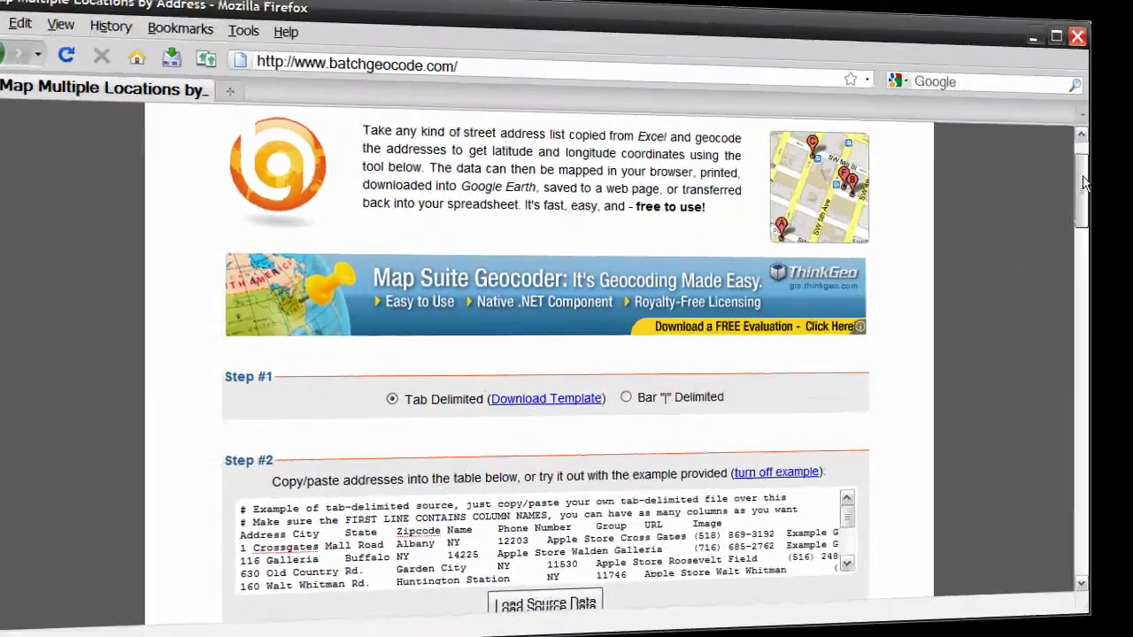
- Clear all the example address data from the Step #2 source table
left_click_drag(1125, 164, 1128, 212)
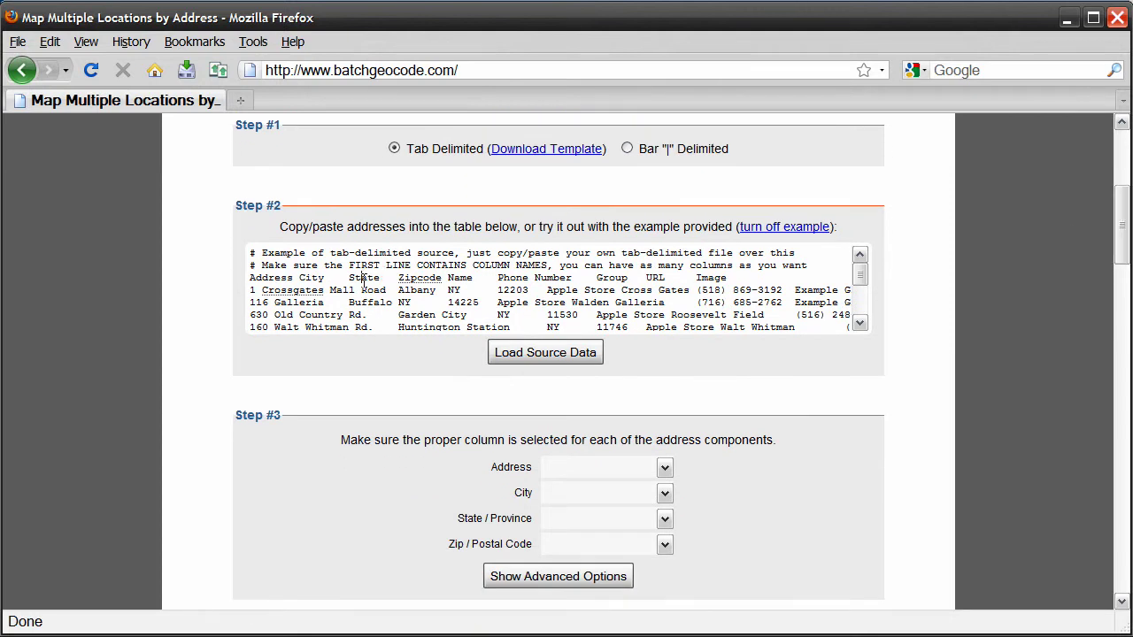
right_click(298, 285)
left_click(423, 402)
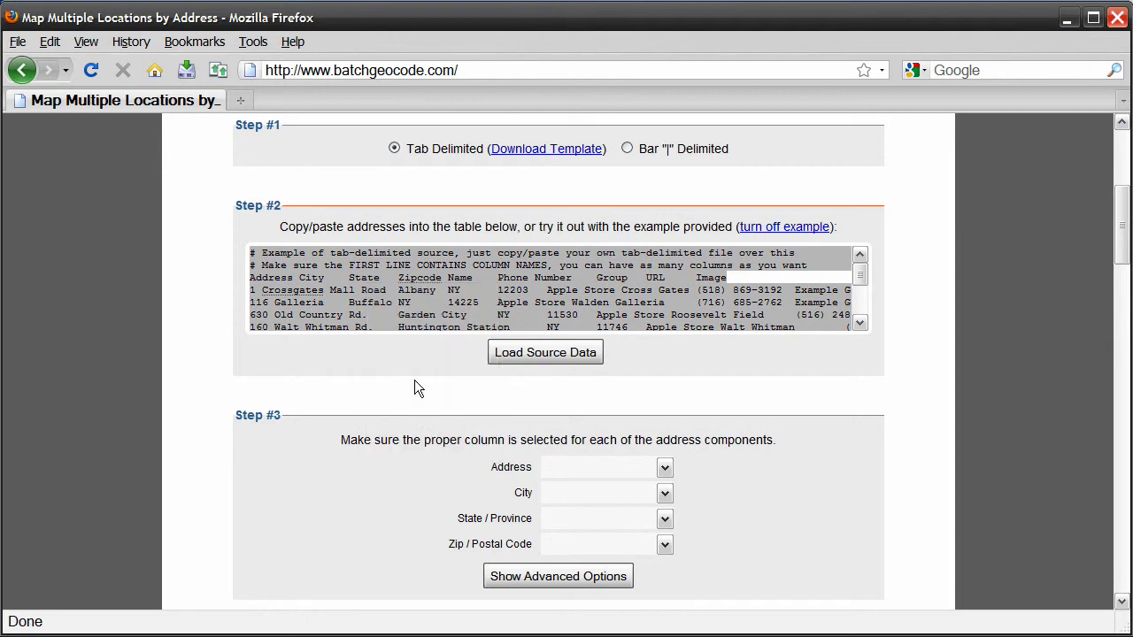
key("Delete")
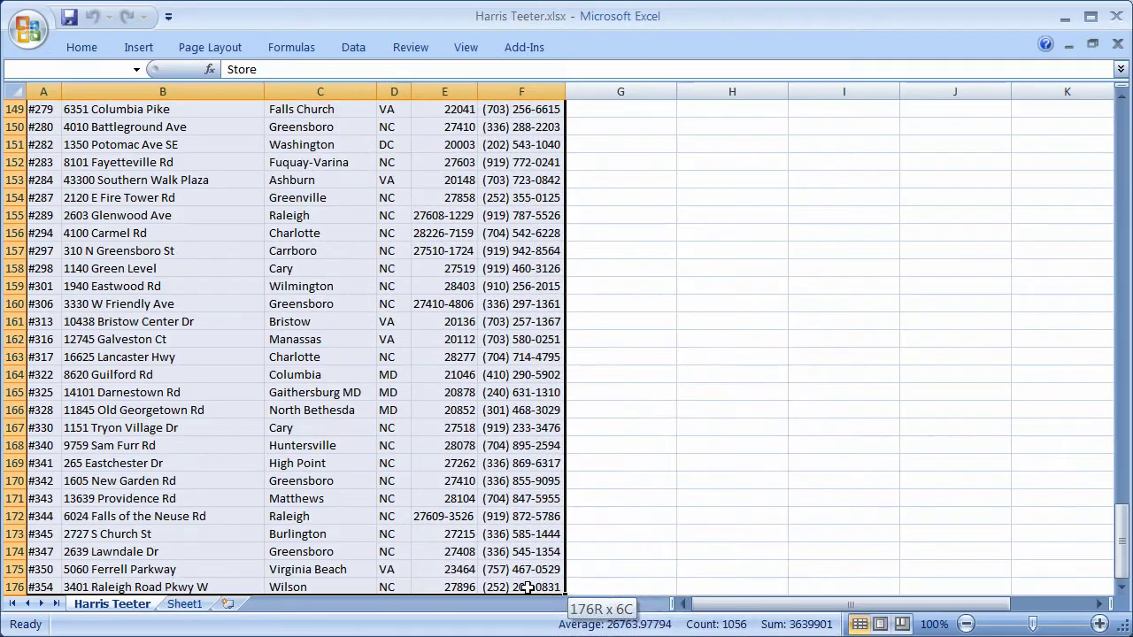
- Copy the store list in A1:F176 of Harris Teeter.xlsx in Excel, paste it into the Step #2 table in Firefox and load the source data
right_click(529, 588)
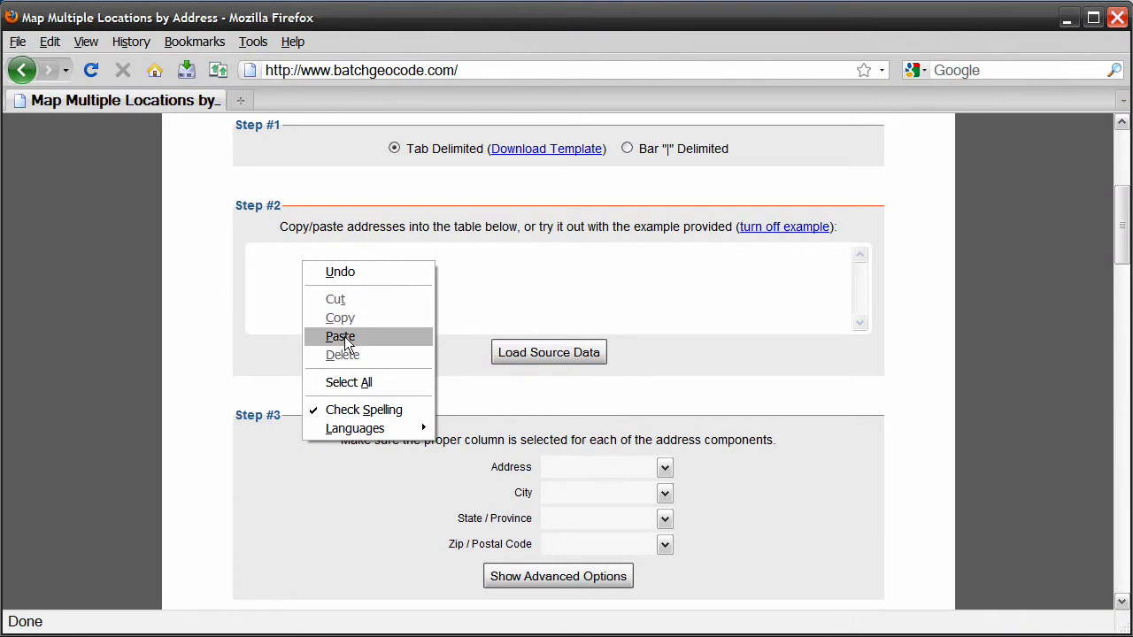
left_click(341, 337)
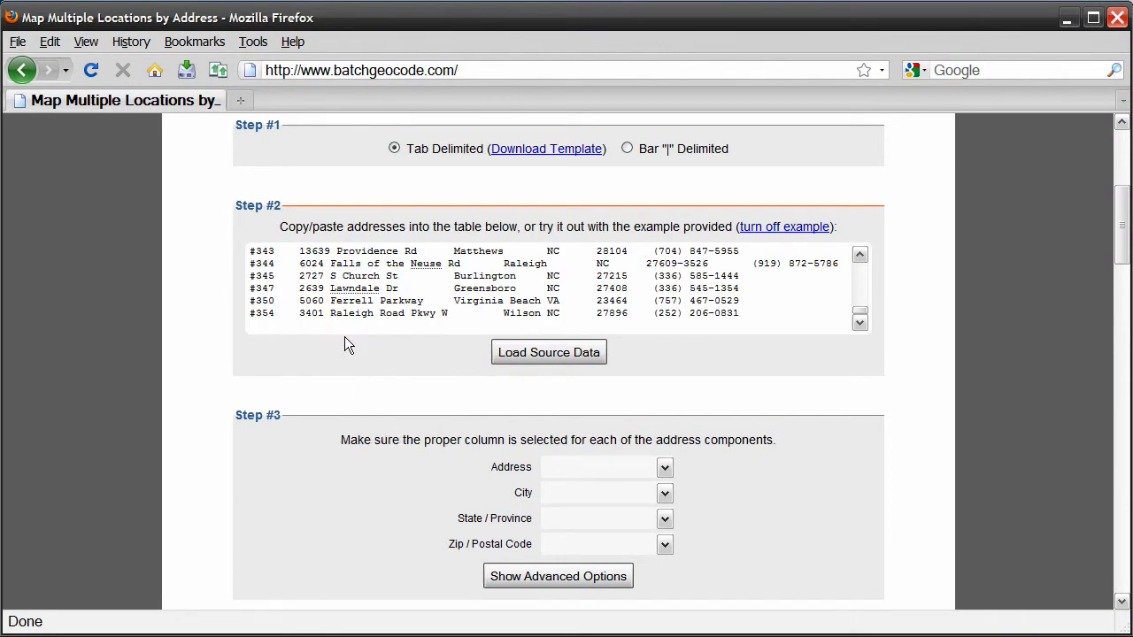
left_click(540, 355)
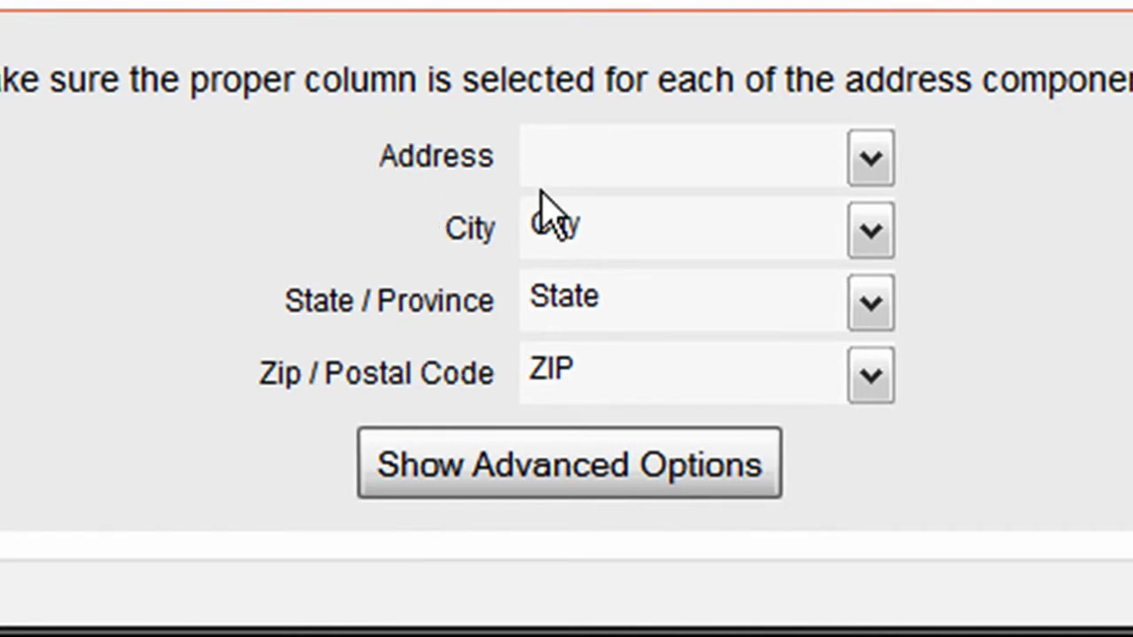
- Map the Address component to the Street column and run the geocoder
left_click(859, 170)
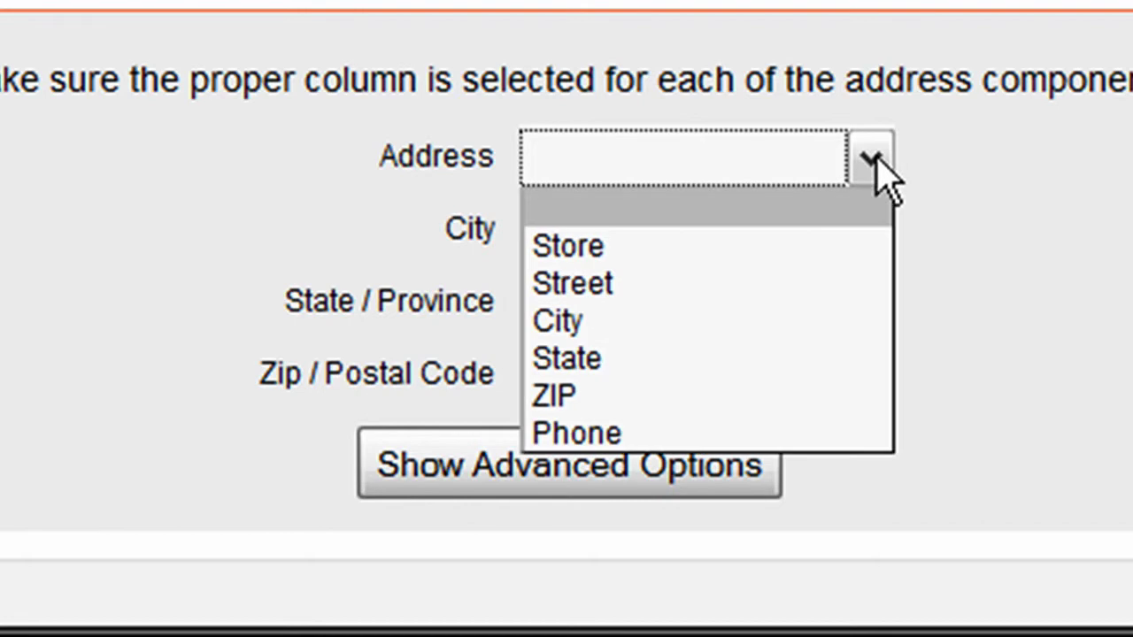
left_click(670, 283)
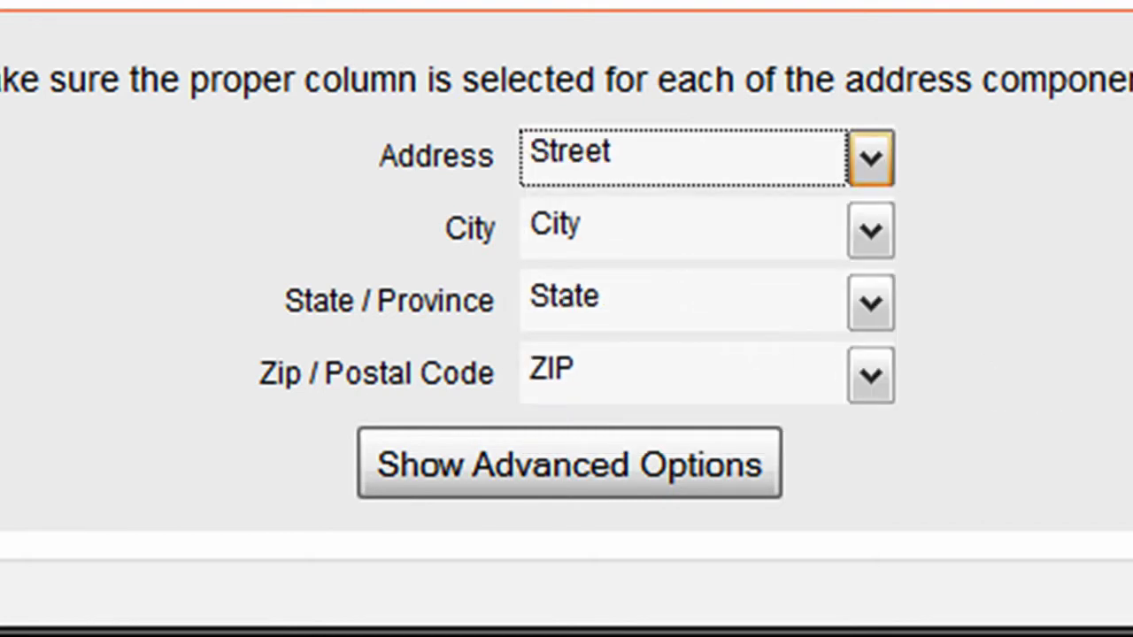
scroll(567, 319, "down", 4)
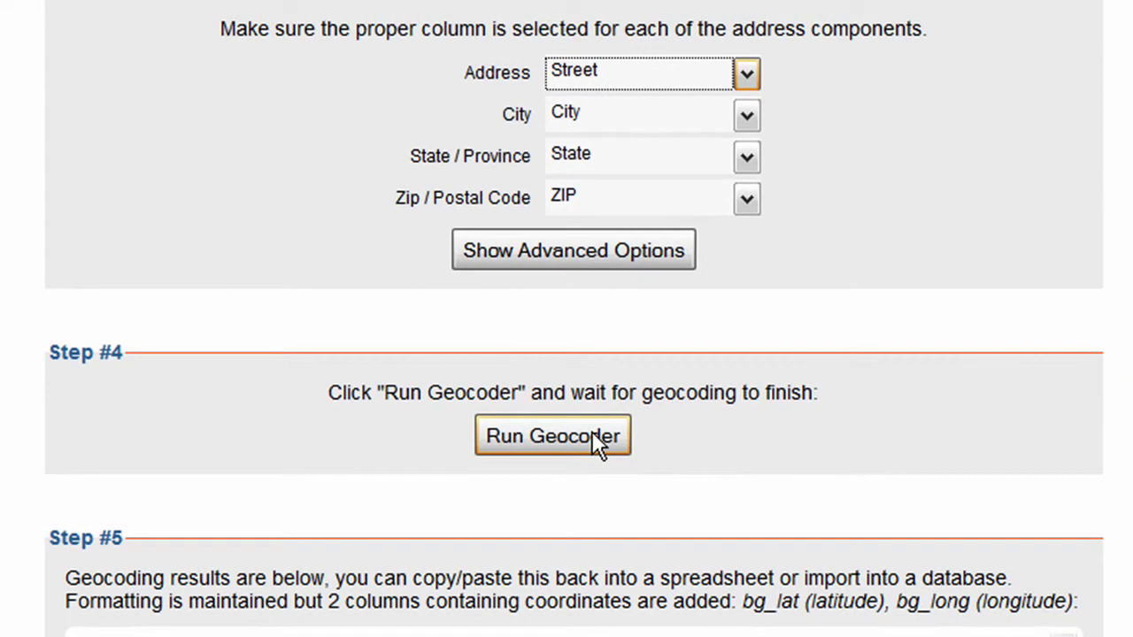
left_click(615, 383)
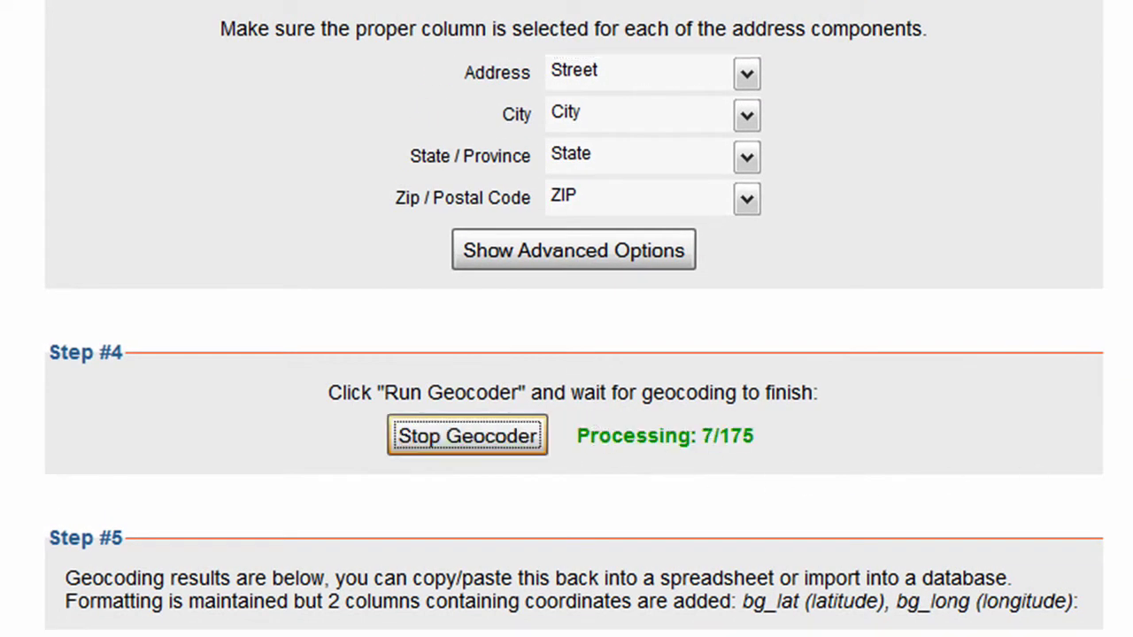
- Copy all the Step #5 geocoding results and paste them into cell A1 of a blank worksheet in Harris Teeter.xlsx in Excel
scroll(566, 318, "down", 2)
scroll(567, 265, "down", 3)
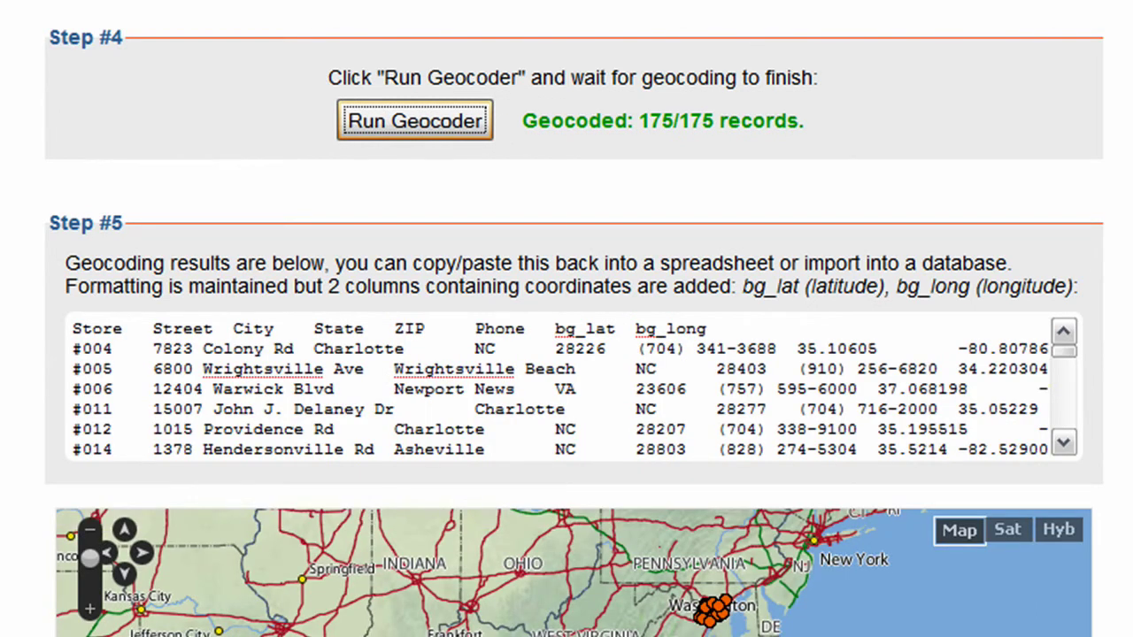
scroll(566, 354, "down", 3)
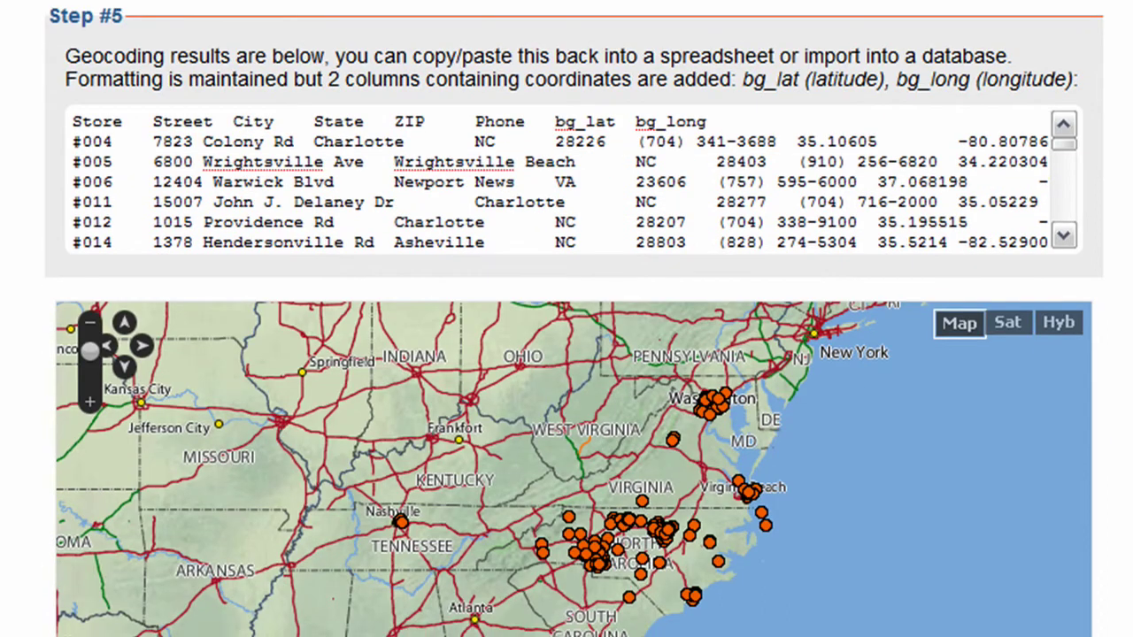
left_click_drag(1070, 142, 1073, 220)
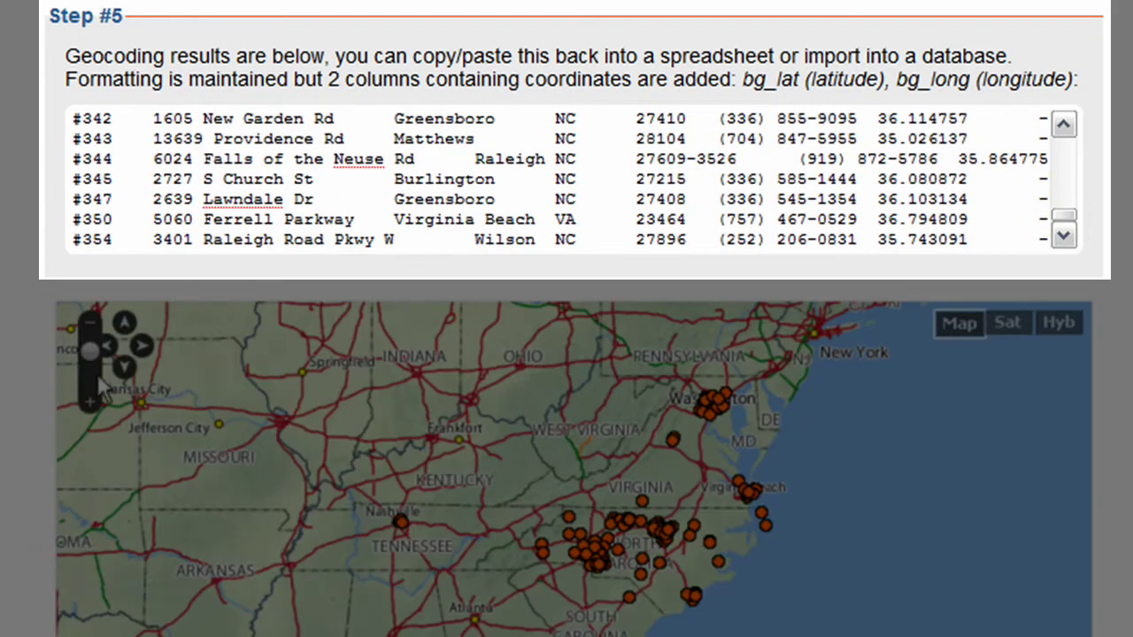
left_click(88, 367)
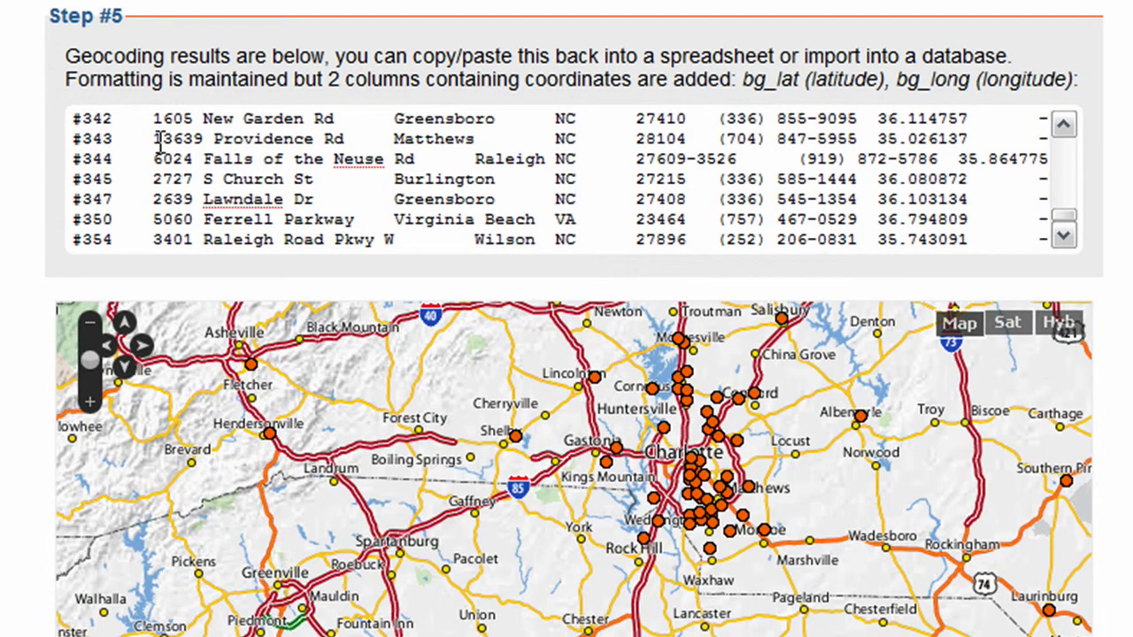
right_click(160, 142)
left_click(227, 346)
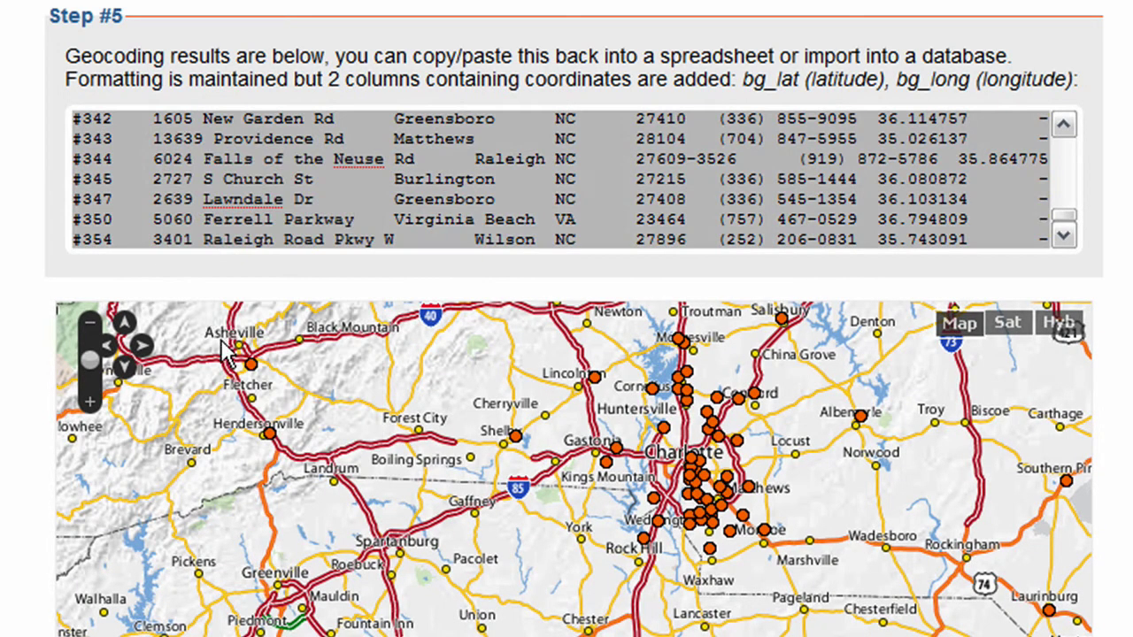
right_click(206, 160)
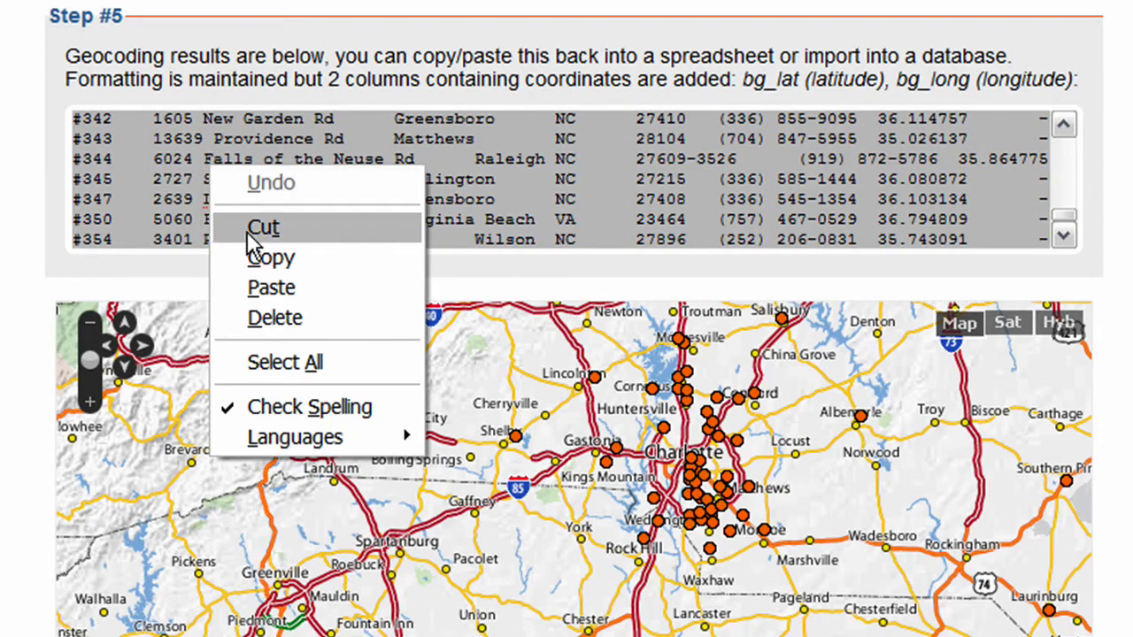
left_click(261, 258)
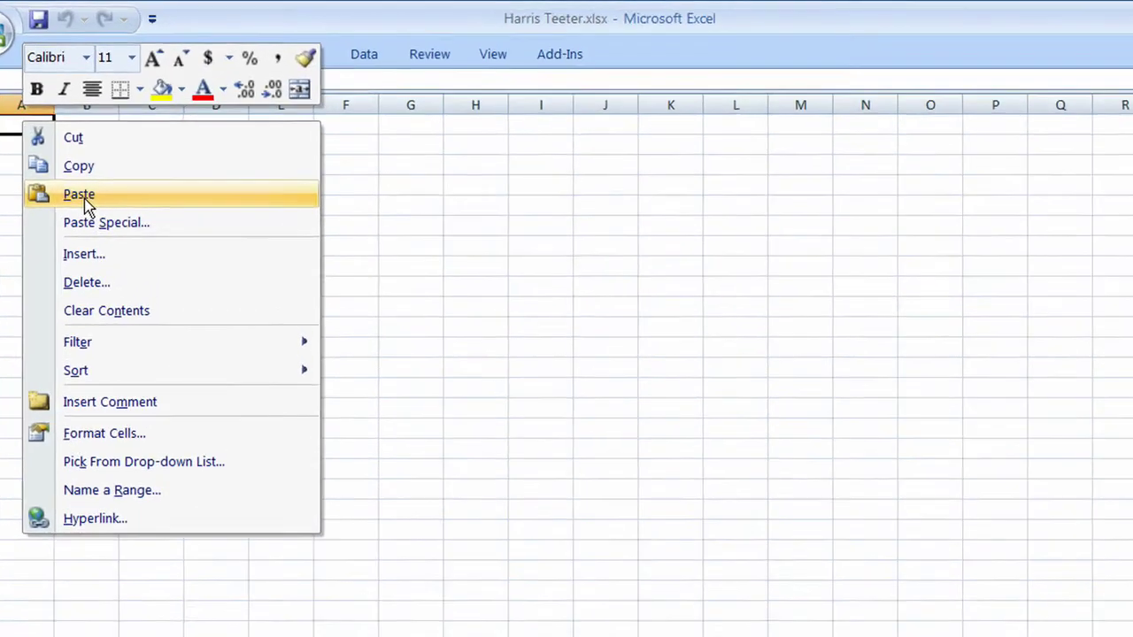
left_click(109, 174)
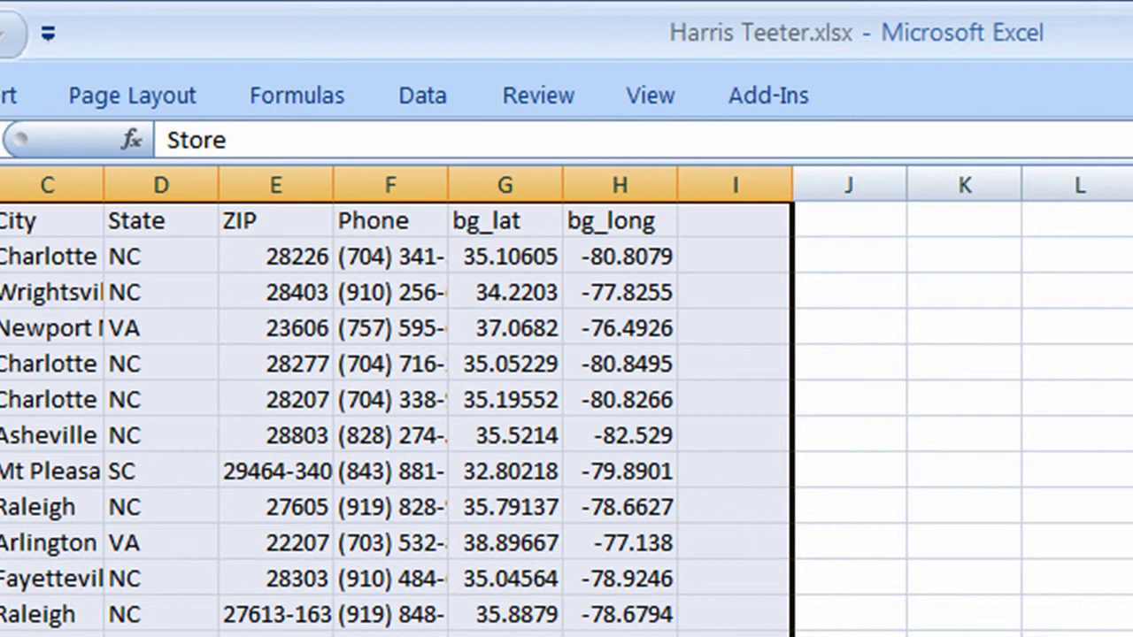
- AutoFit the width of every column in the worksheet with the pasted results
key("ctrl+a")
key("alt+h")
key("o")
key("i")
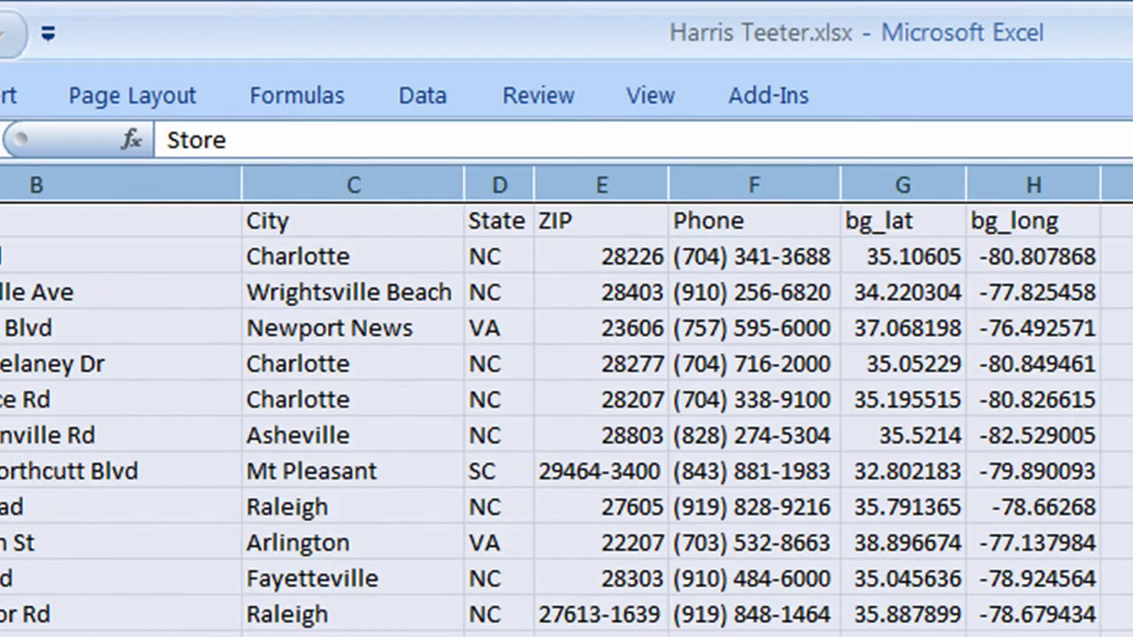
- Rename the bg_lat header in column G as Latitude
left_click(898, 220)
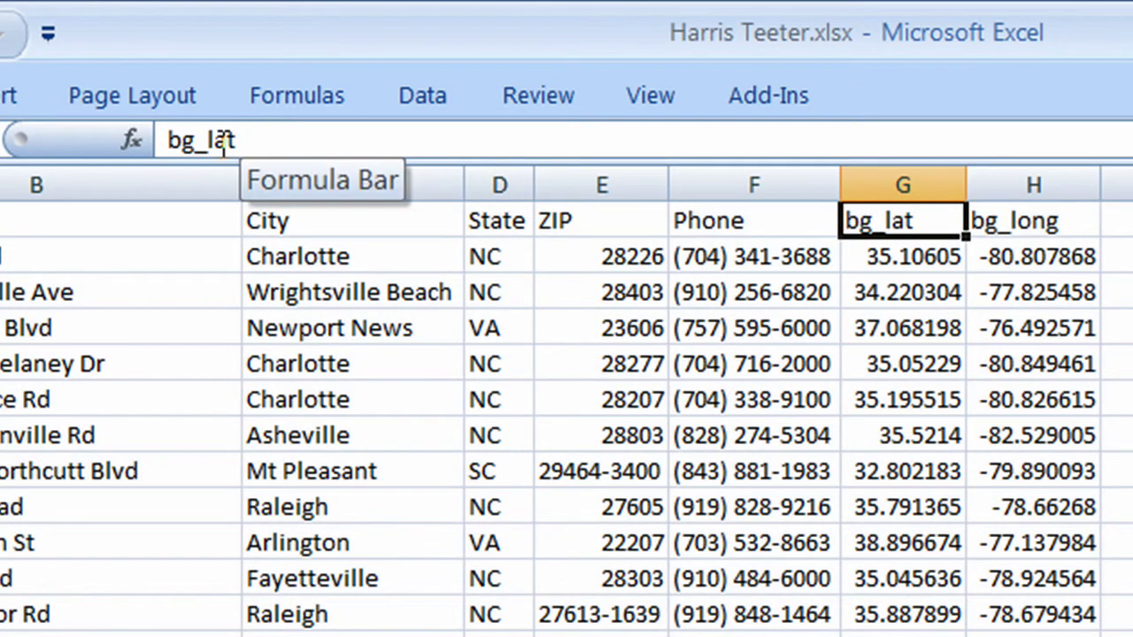
left_click_drag(236, 142, 113, 146)
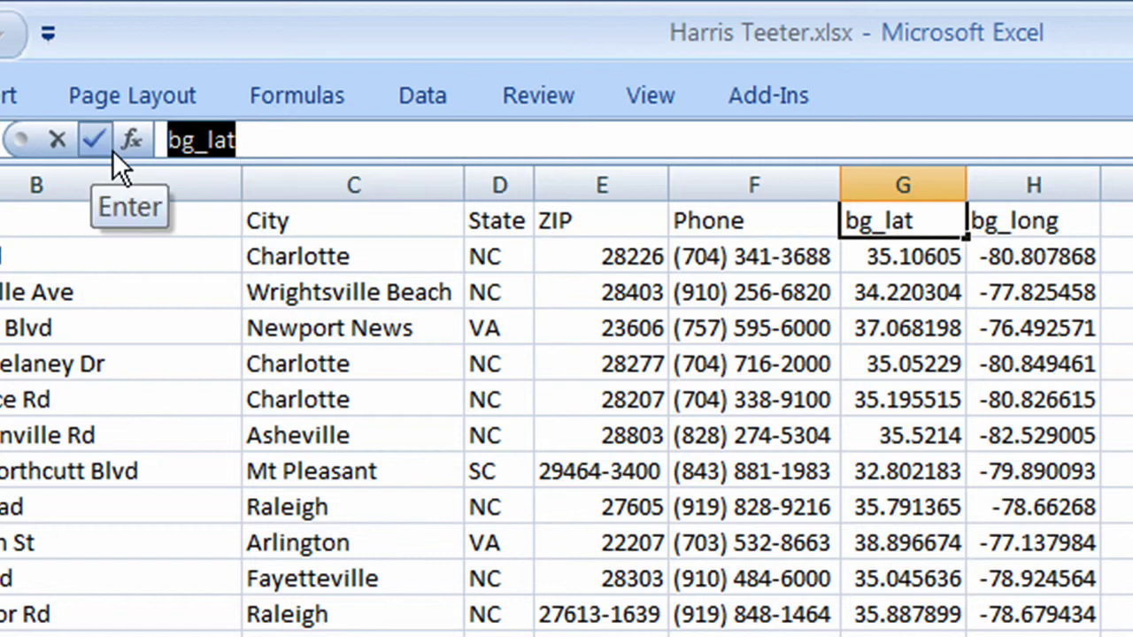
type("Latitud")
type("e")
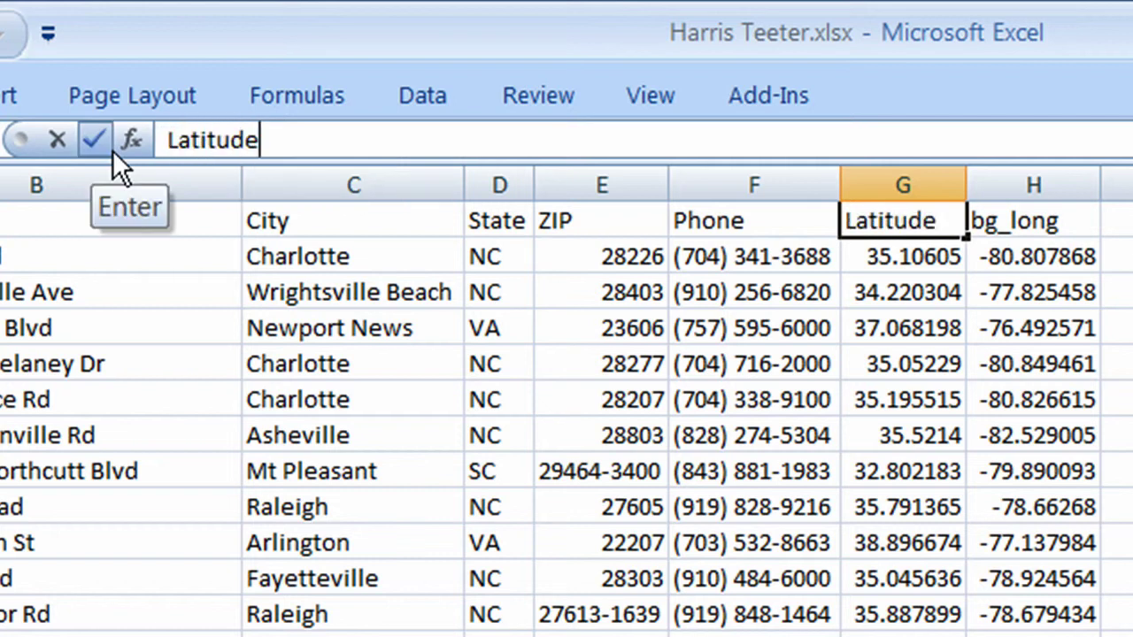
left_click(110, 148)
- Rename the bg_long header in column H as Longitude
left_click(1058, 221)
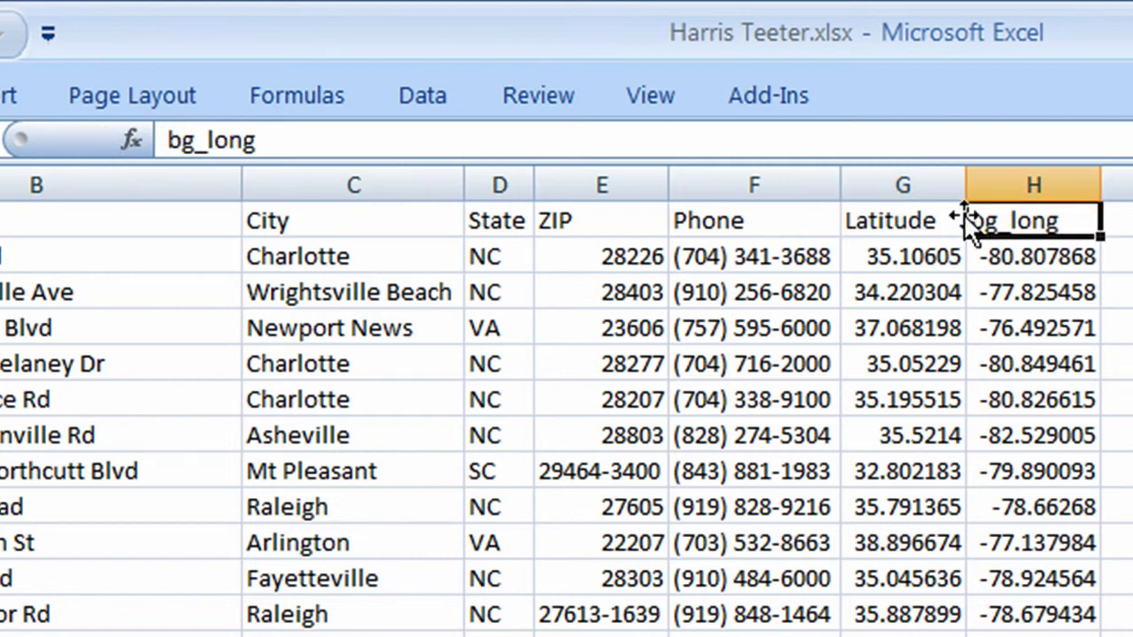
left_click_drag(257, 140, 53, 160)
type("L")
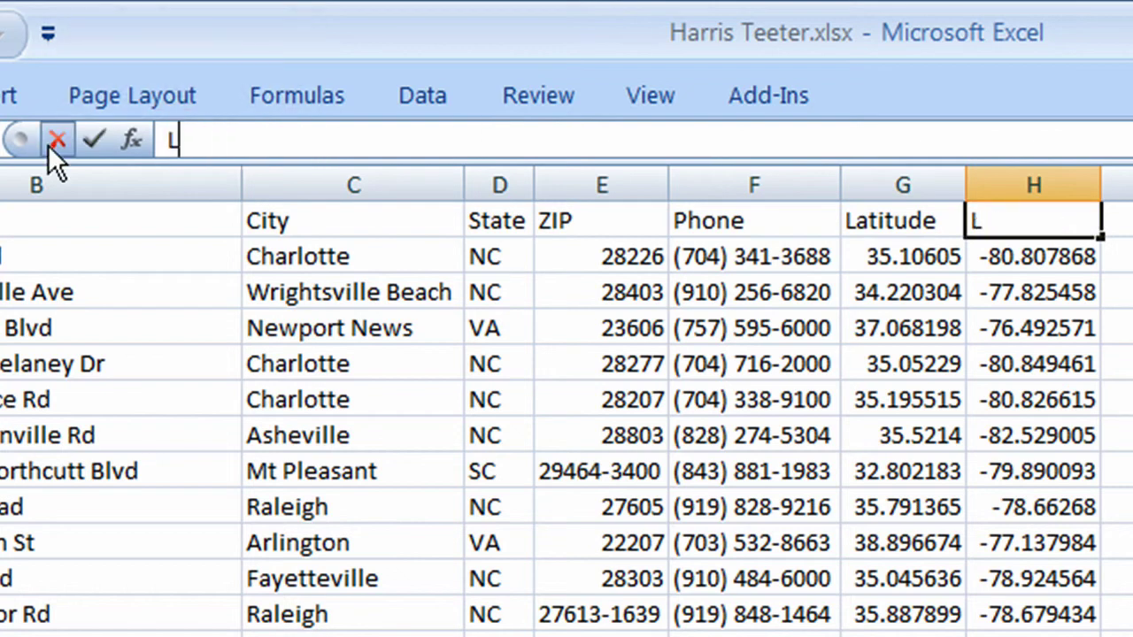
type("ongitude")
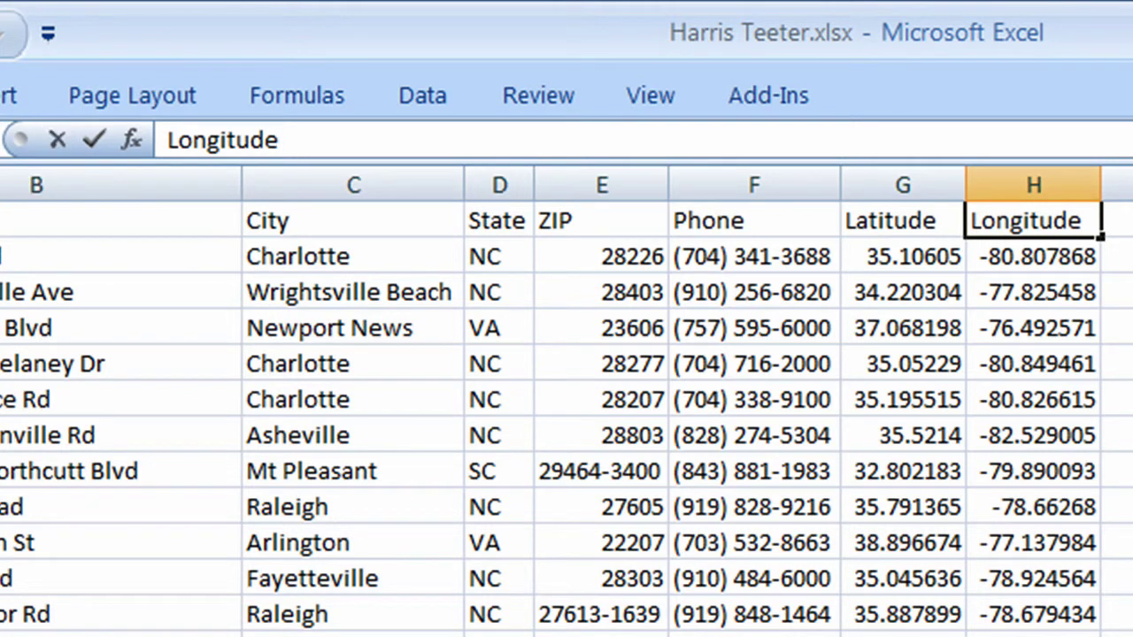
key("Return")
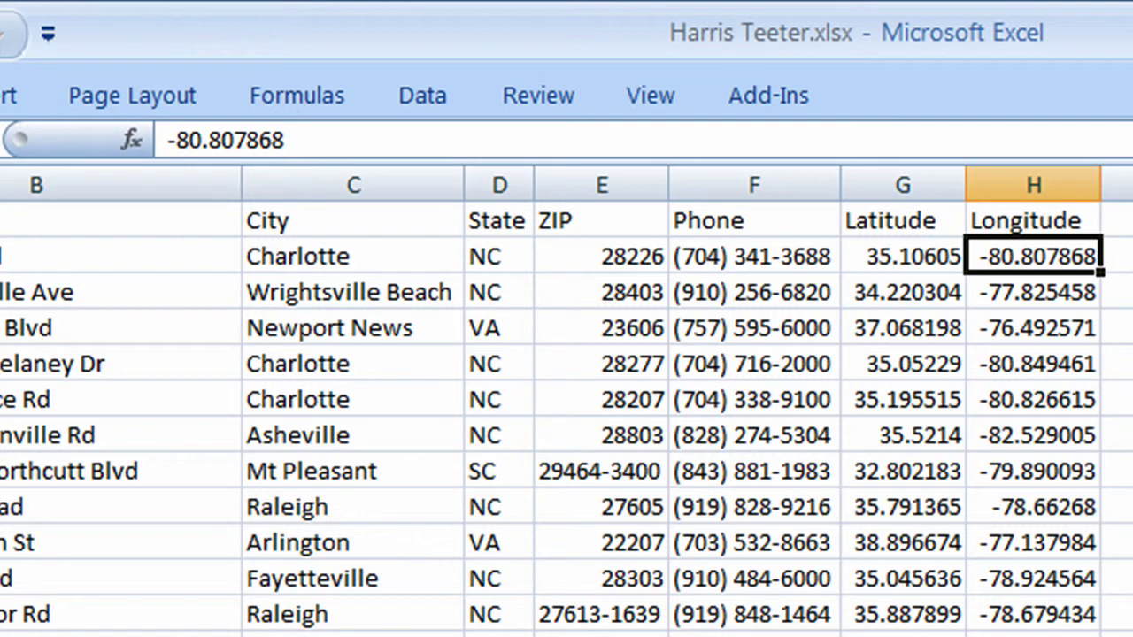